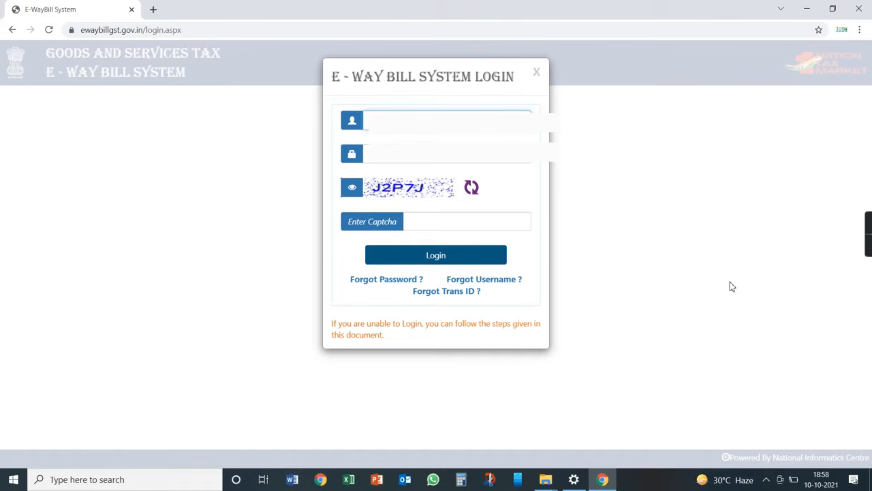
Log in to the E-Way Bill System with the account username, password and displayed captcha.
{"action": "key", "text": "Tab"}
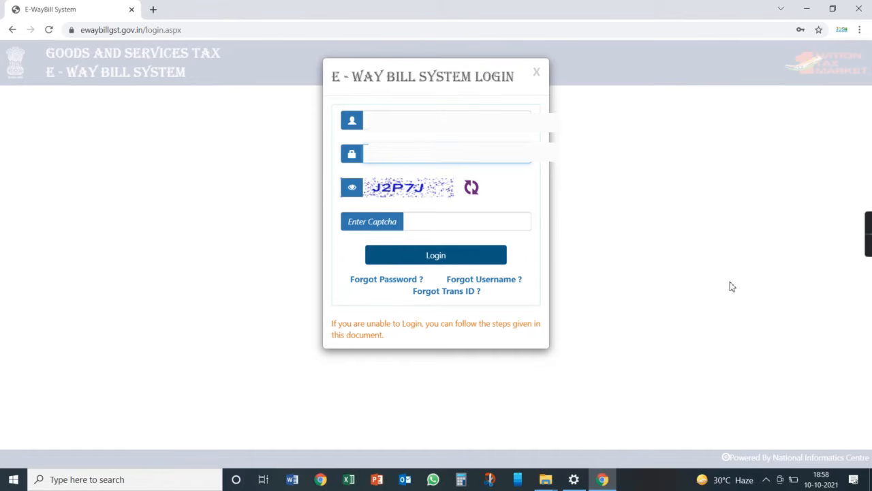
{"action": "type", "text": "J2P"}
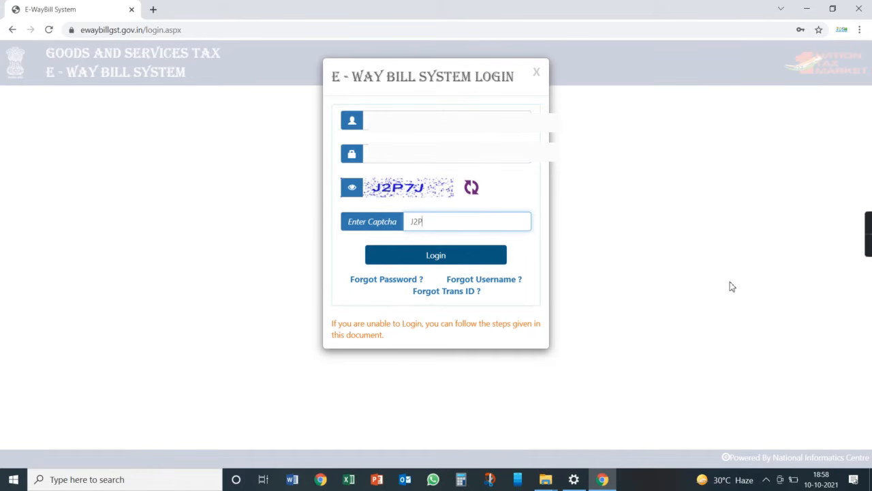
{"action": "type", "text": "7J"}
{"action": "key", "text": "Return"}
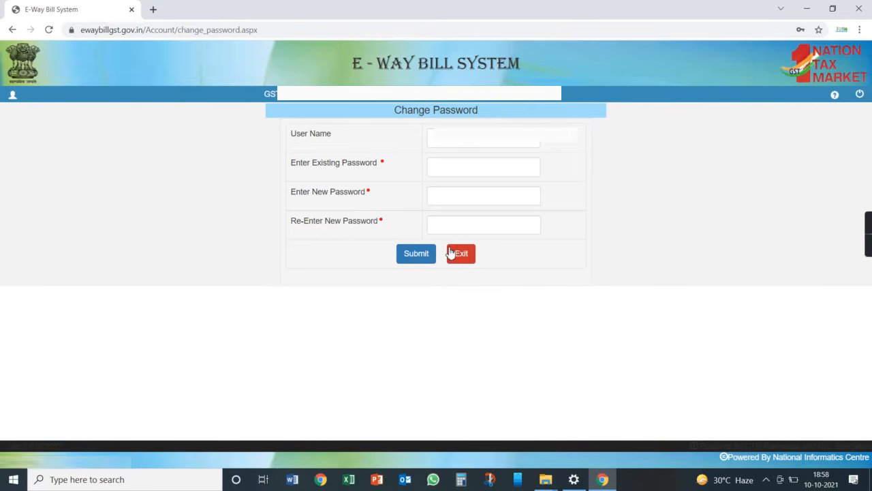
Skip the password change and start a new e-way bill via e-Waybill > Generate New.
{"action": "left_click", "coordinate": [455, 254]}
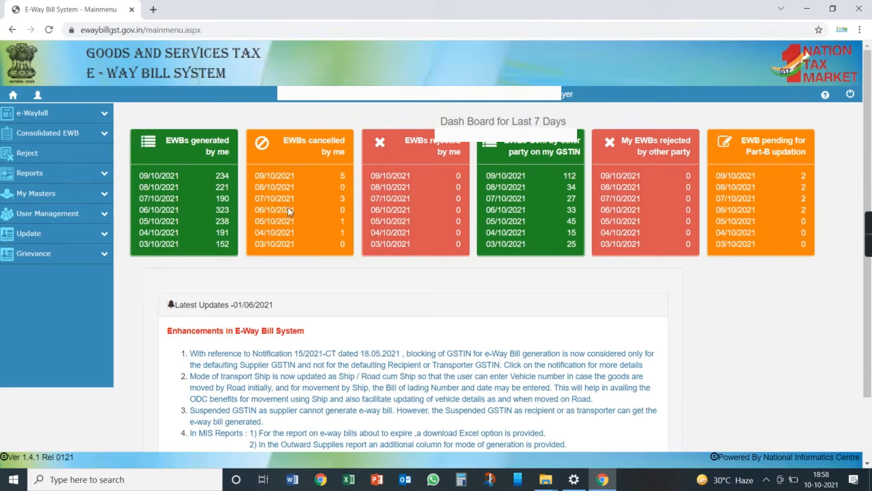
{"action": "left_click", "coordinate": [105, 117]}
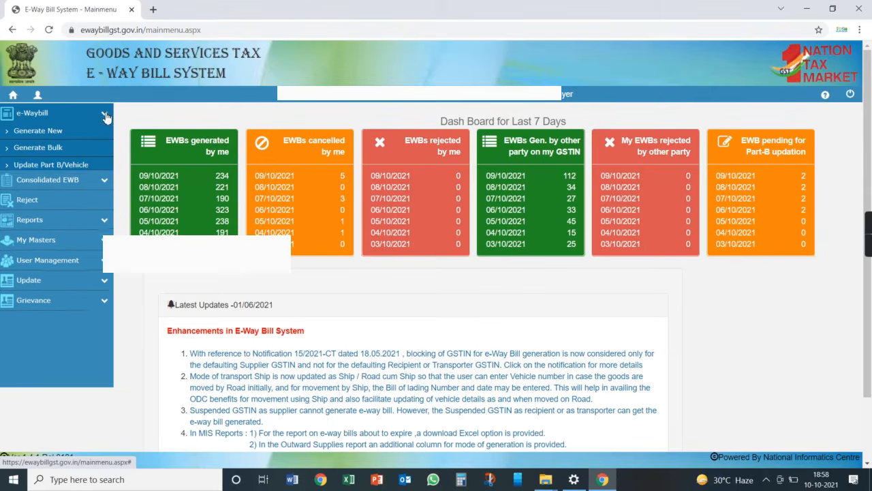
{"action": "left_click", "coordinate": [37, 133]}
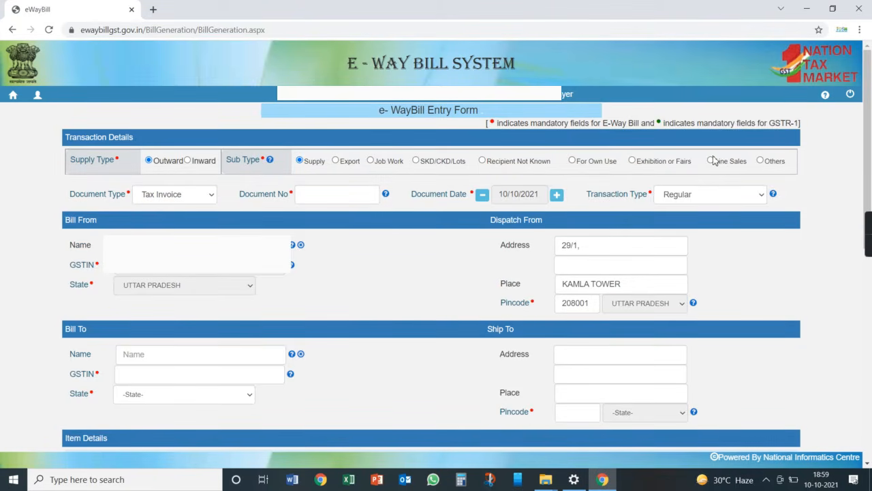
Choose sub type Others specified as STOCK TRANSFER and enter document number XYZ.
{"action": "left_click", "coordinate": [762, 162]}
{"action": "left_click", "coordinate": [776, 161]}
{"action": "type", "text": "STOCK TRANSFER"}
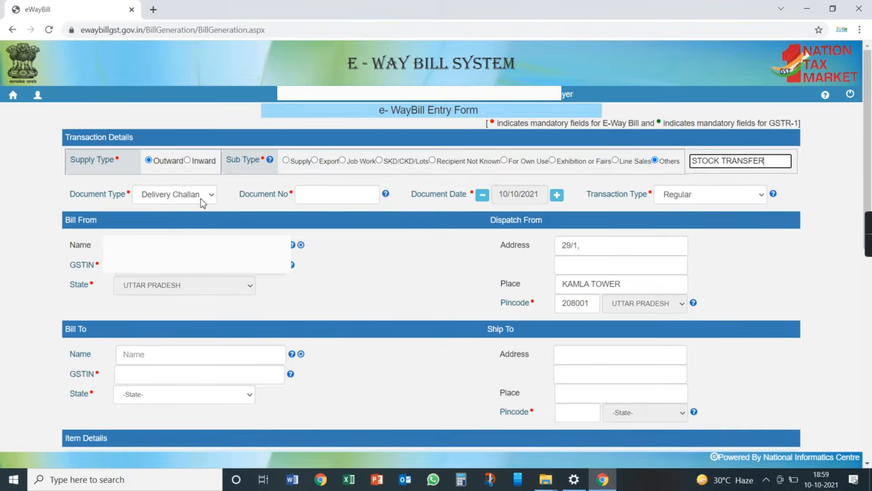
{"action": "left_click", "coordinate": [339, 197]}
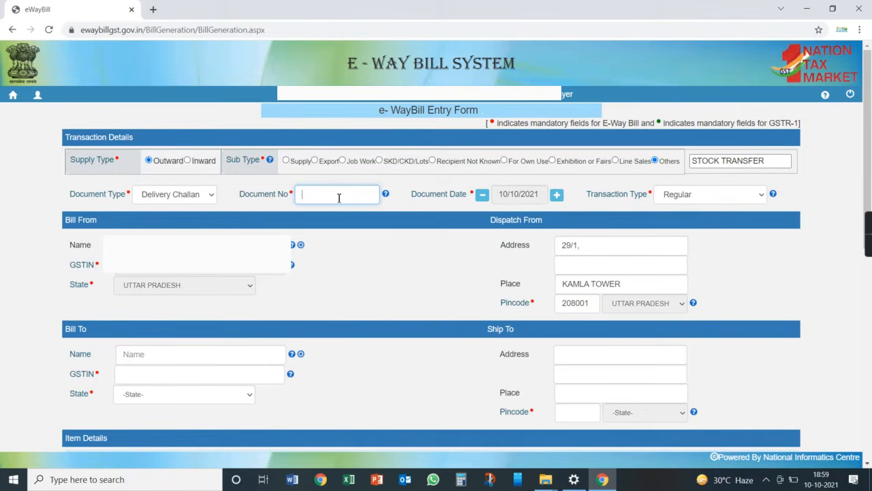
{"action": "type", "text": "XYZ"}
Enter dispatch-from address A WAREHOUSE, SANJAY GANDHI COLONY, place ALIGARH, pincode 202002.
{"action": "left_click", "coordinate": [584, 247]}
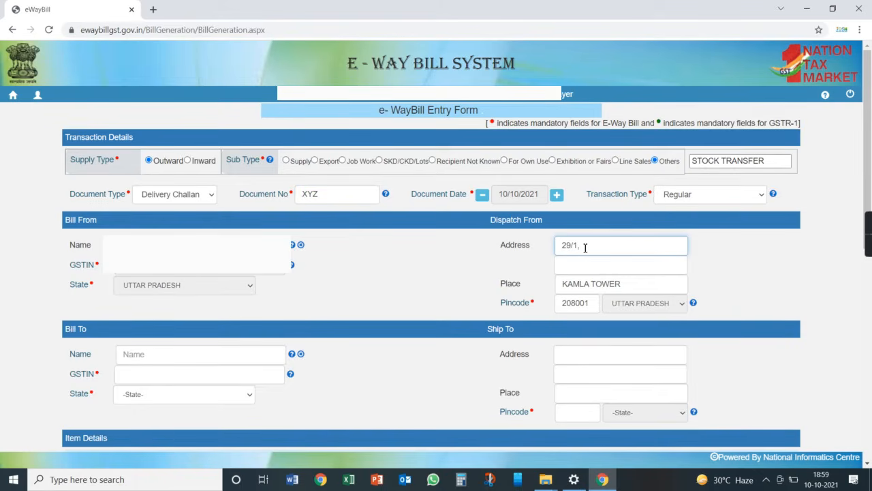
{"action": "key", "text": "BackSpace"}
{"action": "key", "text": "BackSpace"}
{"action": "key", "text": "BackSpace"}
{"action": "key", "text": "BackSpace"}
{"action": "type", "text": "SANJAY GANDHI COL"}
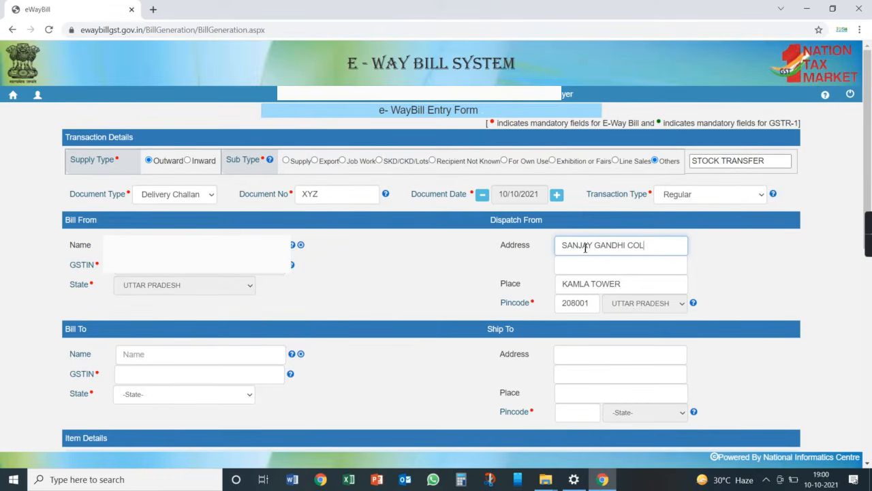
{"action": "type", "text": "ONY"}
{"action": "key", "text": "ctrl+a"}
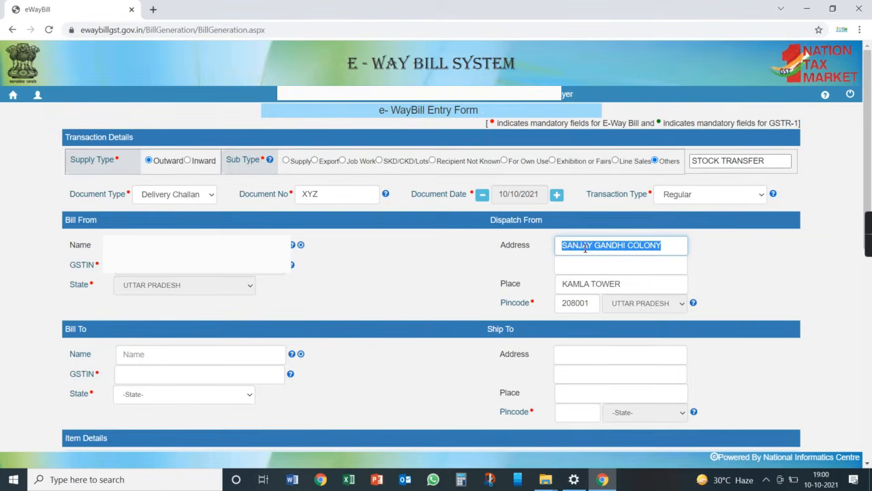
{"action": "key", "text": "BackSpace"}
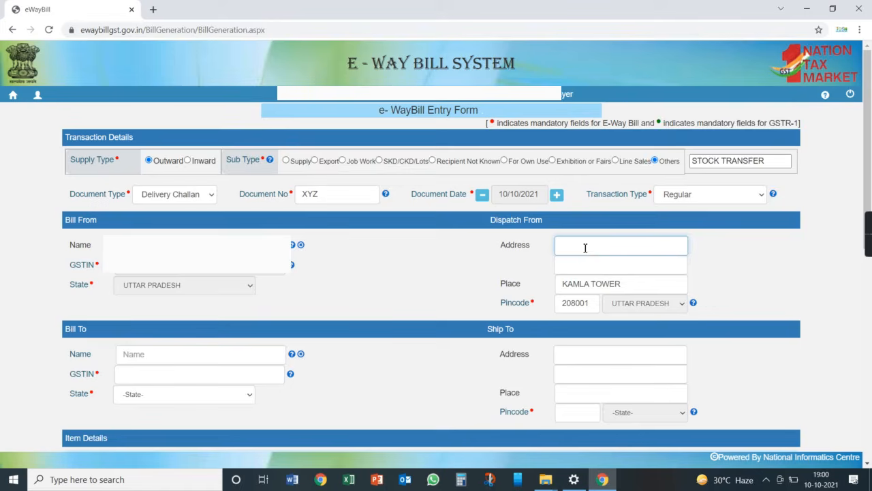
{"action": "type", "text": "A WAREHOUSESA"}
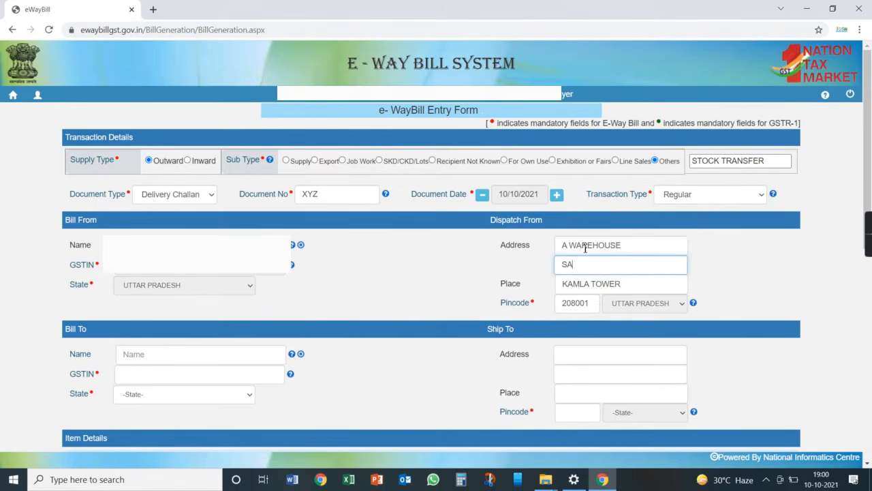
{"action": "type", "text": "NJAY GANDHI COLONY"}
{"action": "key", "text": "Tab"}
{"action": "type", "text": "ALIGARH"}
{"action": "key", "text": "Tab"}
{"action": "type", "text": "202002"}
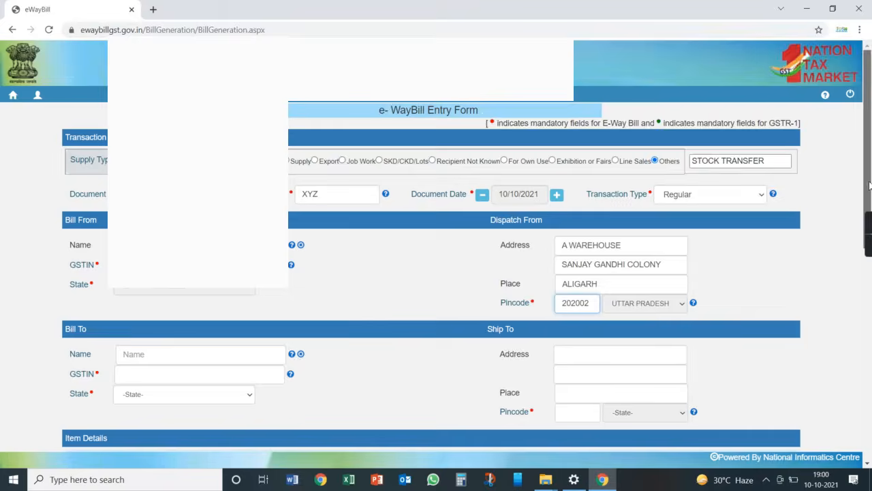
Replace the ship-to address lines with B WAREHOUSE and WATER BOX.
{"action": "scroll", "coordinate": [576, 149], "scroll_direction": "down", "scroll_amount": 2}
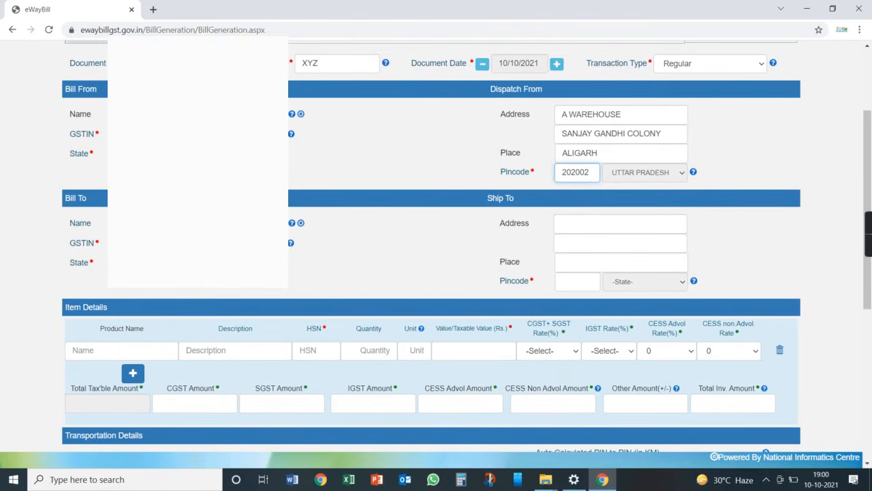
{"action": "left_click", "coordinate": [100, 134]}
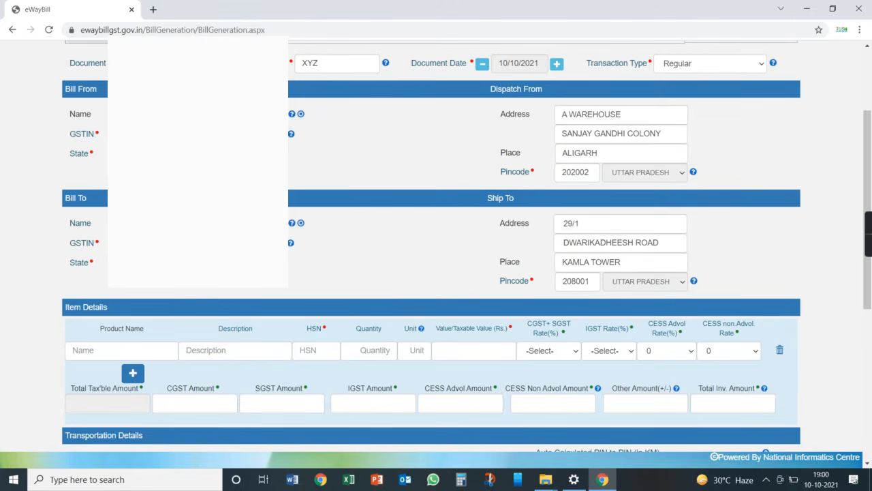
{"action": "mouse_move", "coordinate": [290, 243]}
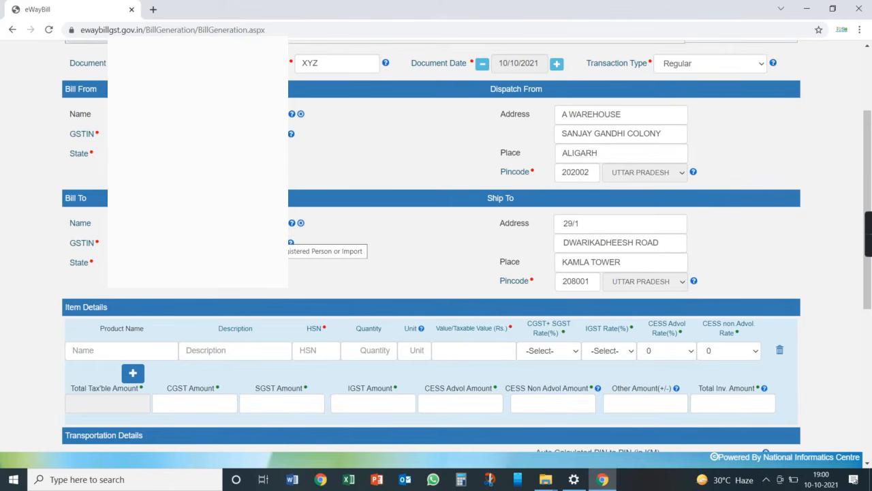
{"action": "left_click", "coordinate": [591, 225]}
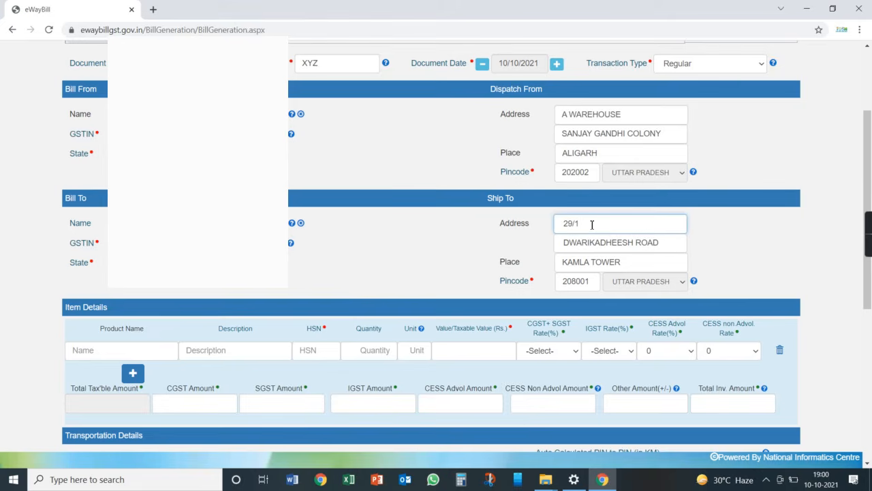
{"action": "key", "text": "ctrl+a"}
{"action": "type", "text": "B WAREHOUSE"}
{"action": "key", "text": "Tab"}
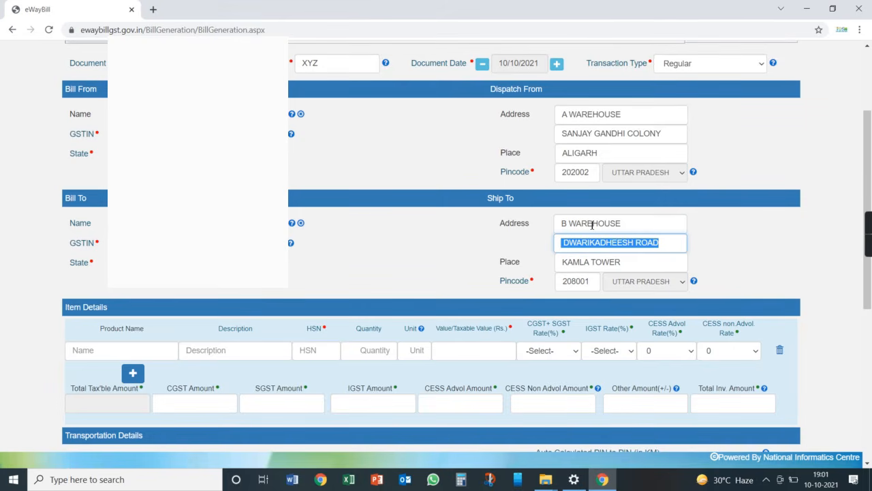
{"action": "type", "text": "WA"}
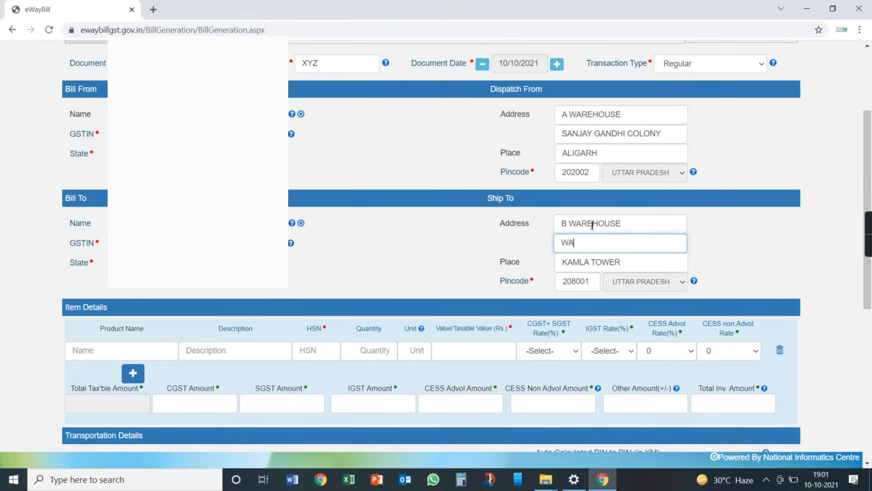
{"action": "type", "text": "TER BOX"}
Set the ship-to place to AGRA and pincode to 282000.
{"action": "key", "text": "Tab"}
{"action": "type", "text": "AGRA"}
{"action": "key", "text": "Tab"}
{"action": "type", "text": "282000"}
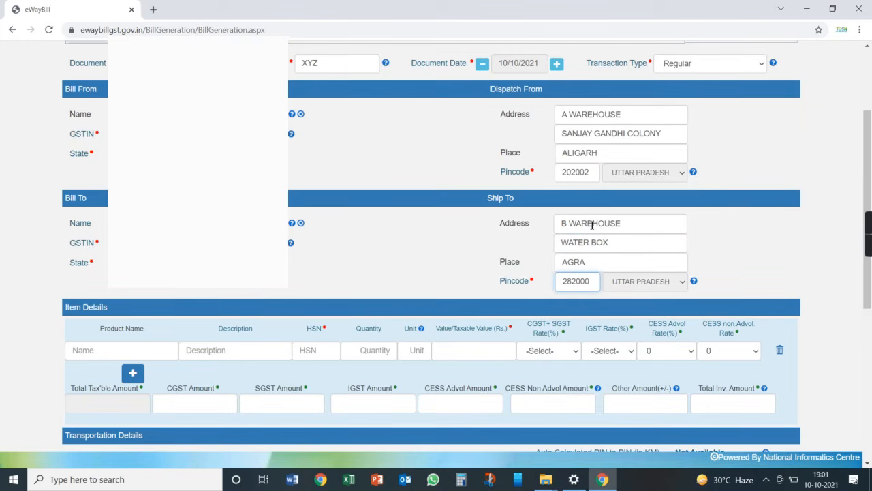
{"action": "left_click_drag", "start_coordinate": [867, 156], "coordinate": [863, 229]}
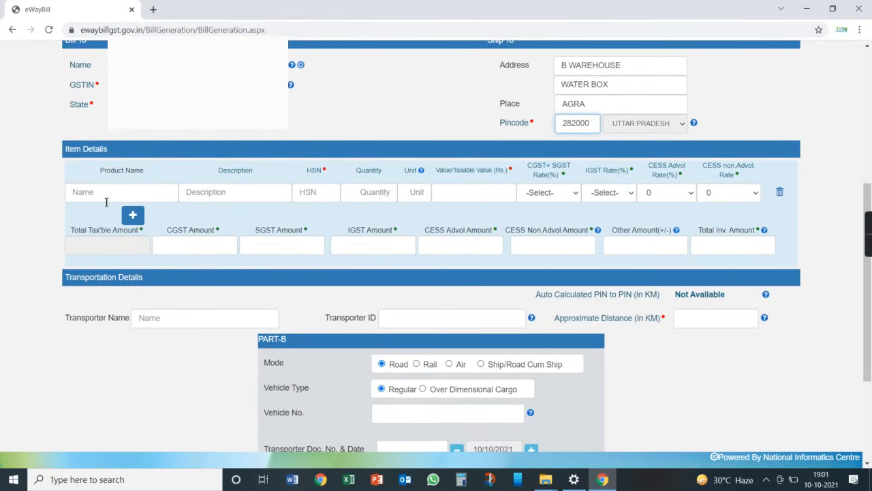
{"action": "left_click", "coordinate": [109, 196]}
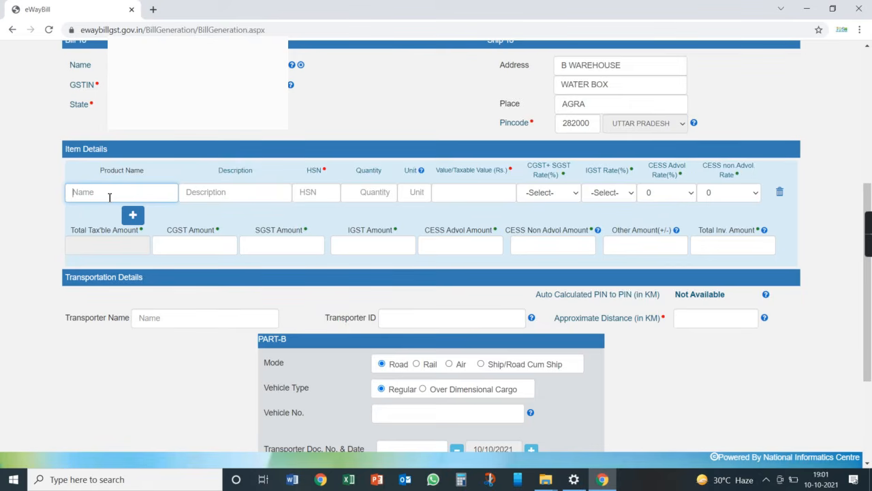
{"action": "key", "text": "Tab"}
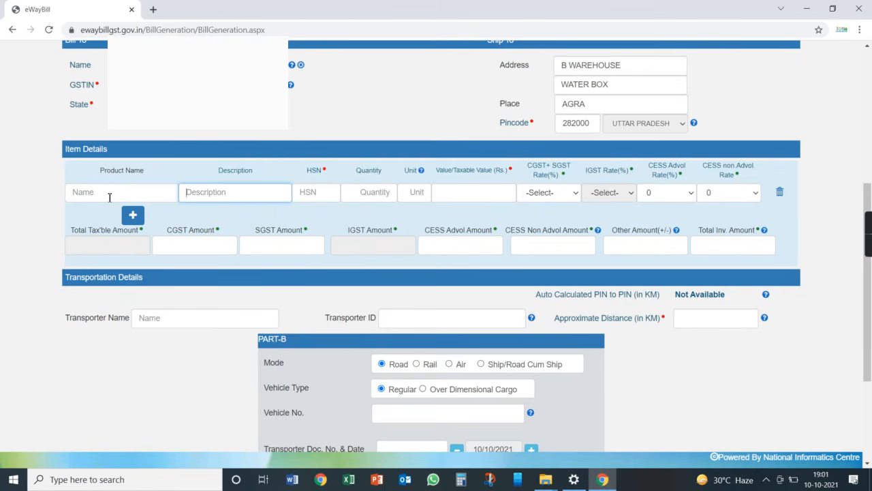
{"action": "key", "text": "Tab"}
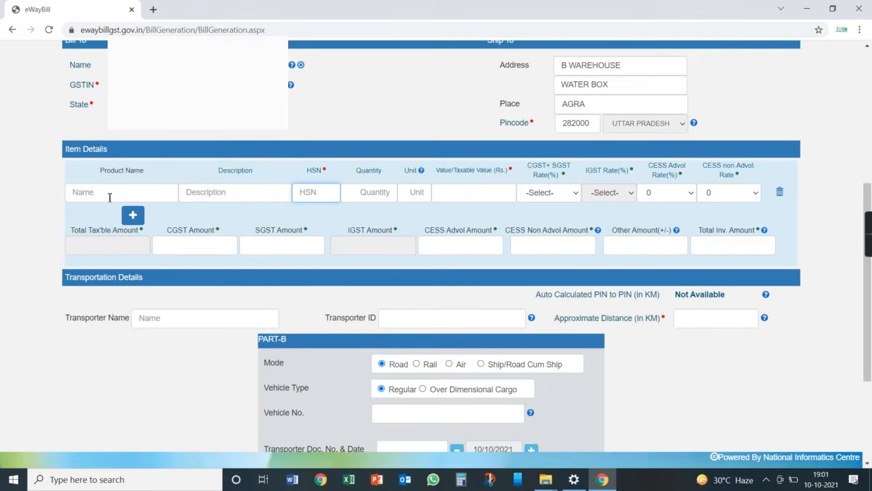
{"action": "key", "text": "Tab"}
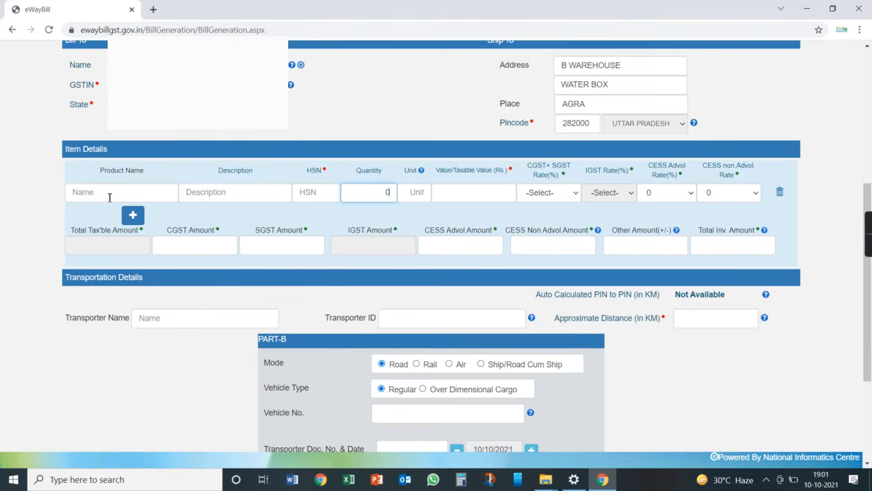
{"action": "key", "text": "Tab"}
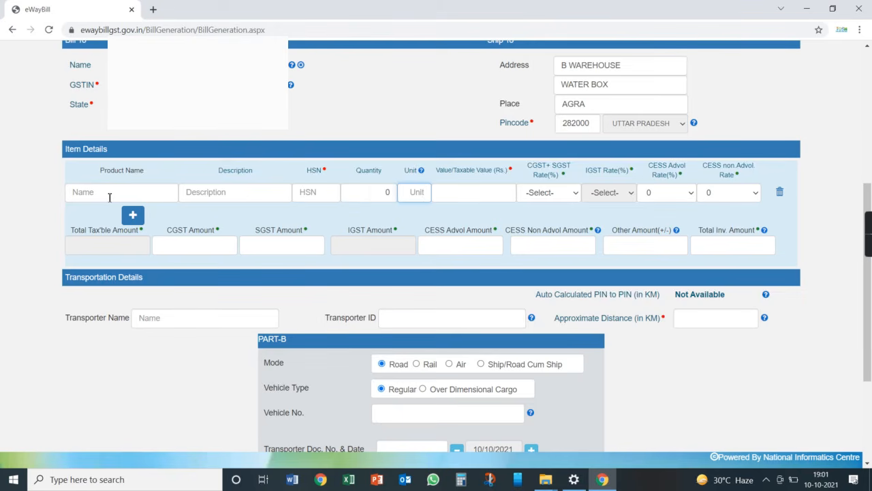
{"action": "key", "text": "shift+Tab"}
{"action": "key", "text": "shift+Tab"}
{"action": "key", "text": "shift+Tab"}
{"action": "key", "text": "shift+Tab"}
{"action": "key", "text": "shift+Tab"}
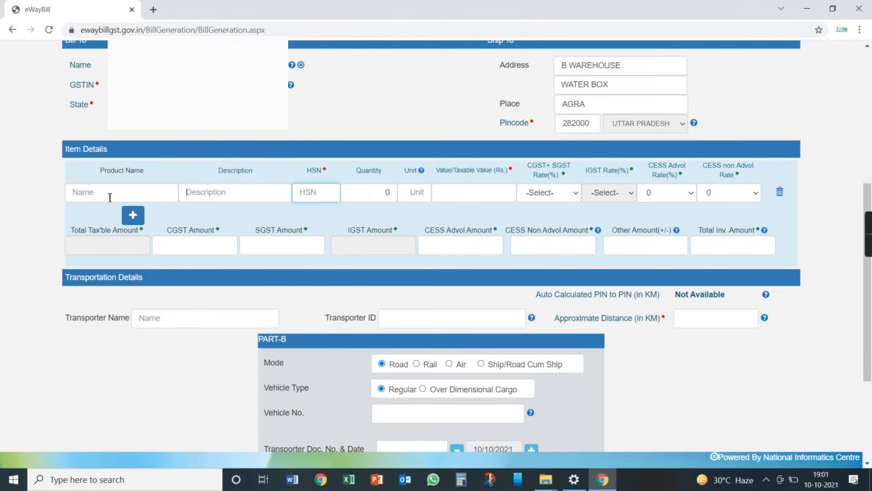
{"action": "key", "text": "Tab"}
{"action": "key", "text": "Tab"}
{"action": "key", "text": "Tab"}
{"action": "key", "text": "Tab"}
{"action": "key", "text": "Tab"}
{"action": "key", "text": "Tab"}
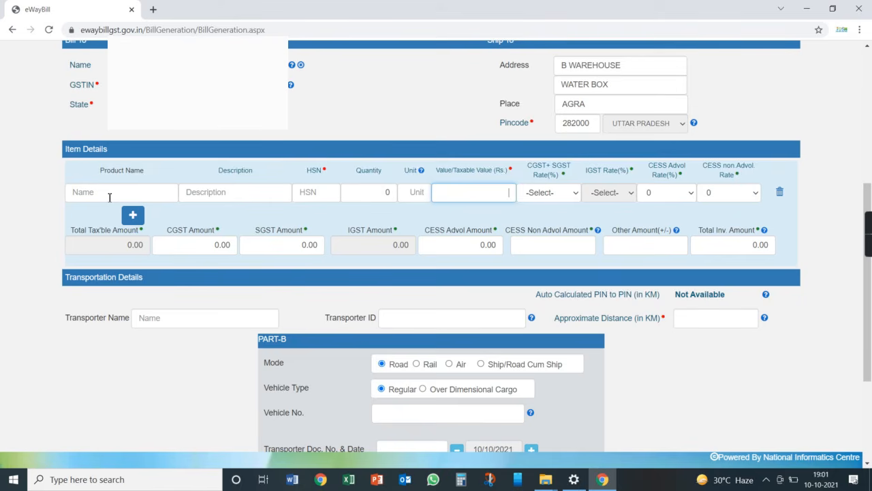
{"action": "left_click", "coordinate": [237, 198]}
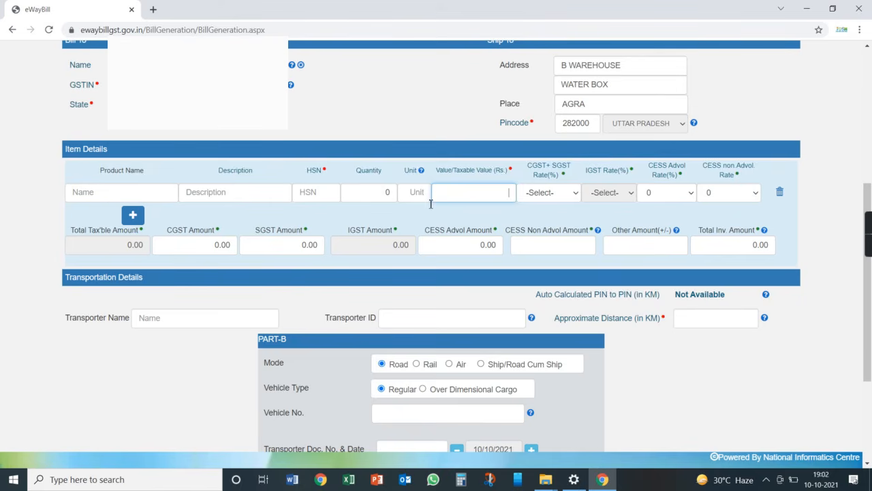
{"action": "left_click", "coordinate": [551, 193]}
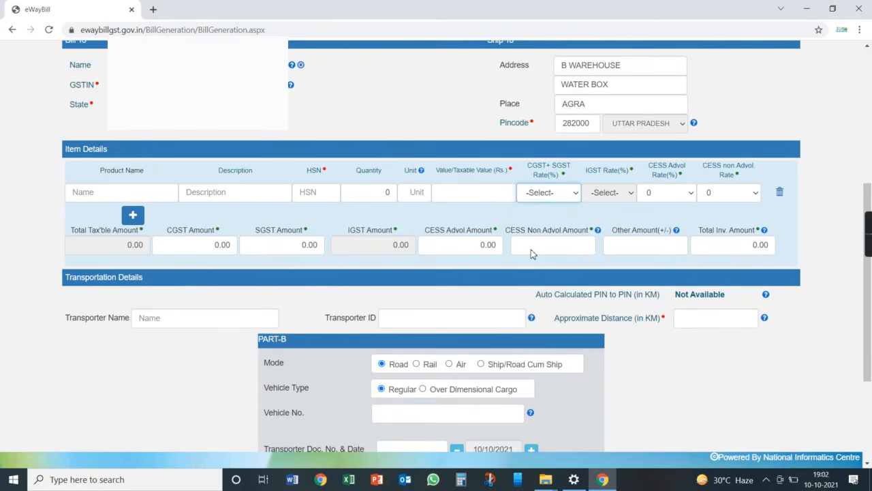
{"action": "left_click", "coordinate": [535, 248]}
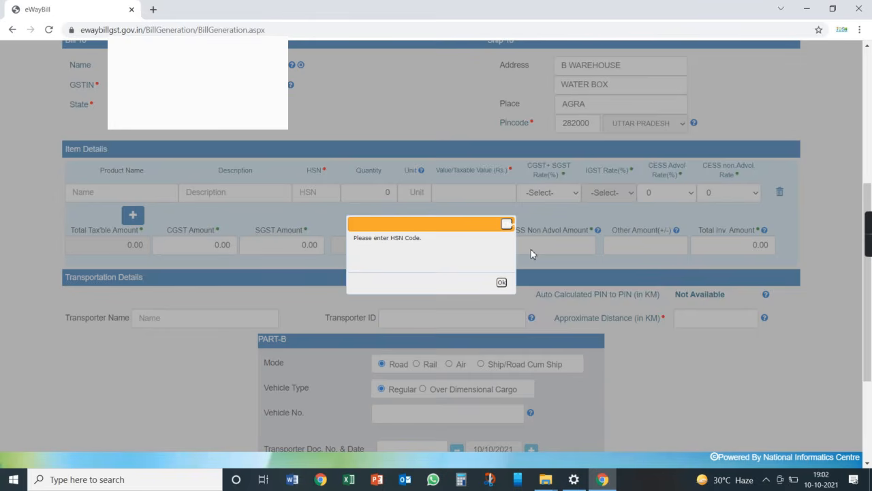
{"action": "left_click", "coordinate": [501, 284]}
{"action": "left_click", "coordinate": [117, 195]}
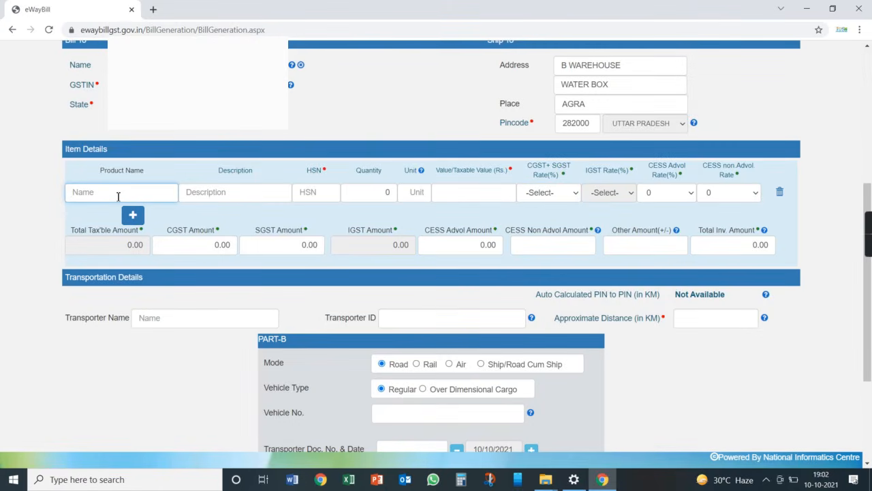
Enter item SOAP with HSN code 15151000 and quantity 0700.
{"action": "type", "text": "SOAP"}
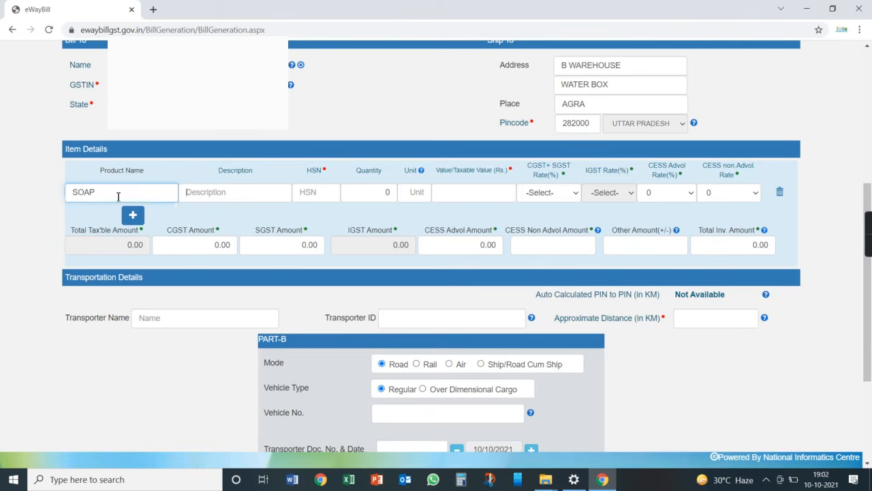
{"action": "key", "text": "Tab"}
{"action": "type", "text": "SOAP"}
{"action": "key", "text": "Tab"}
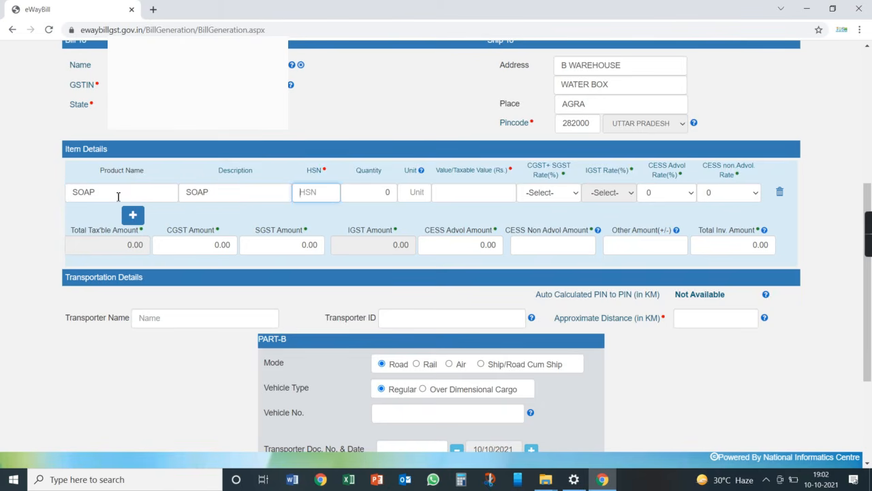
{"action": "type", "text": "15151000"}
{"action": "key", "text": "Tab"}
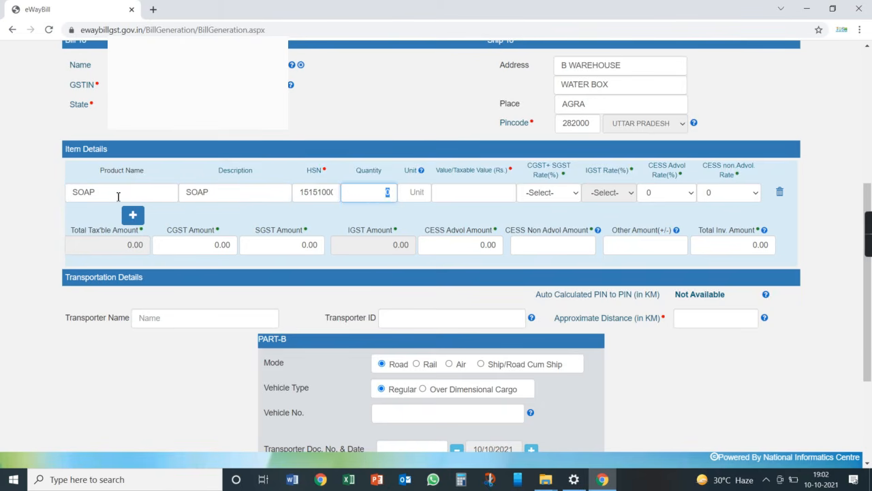
{"action": "type", "text": "50"}
{"action": "key", "text": "BackSpace"}
{"action": "key", "text": "BackSpace"}
{"action": "type", "text": "0700"}
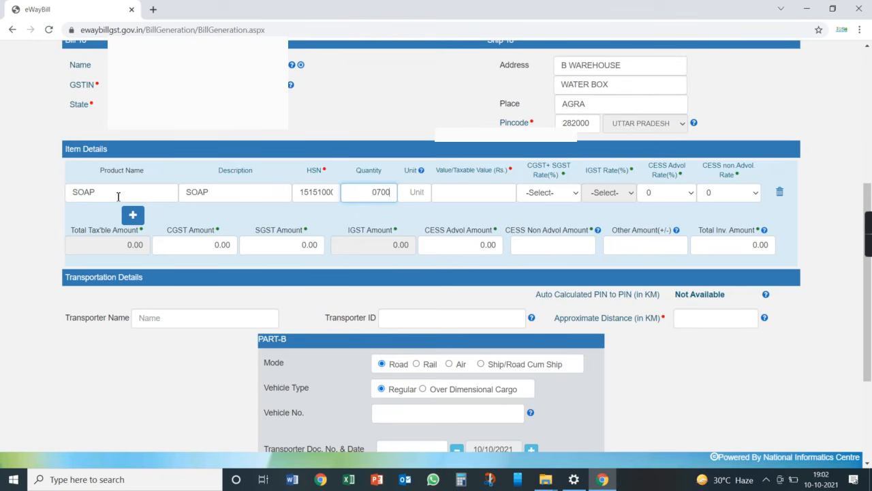
Set unit PCS, taxable value 51000 and CGST+SGST rate 0 + 0.
{"action": "key", "text": "Tab"}
{"action": "type", "text": "PCS"}
{"action": "key", "text": "Tab"}
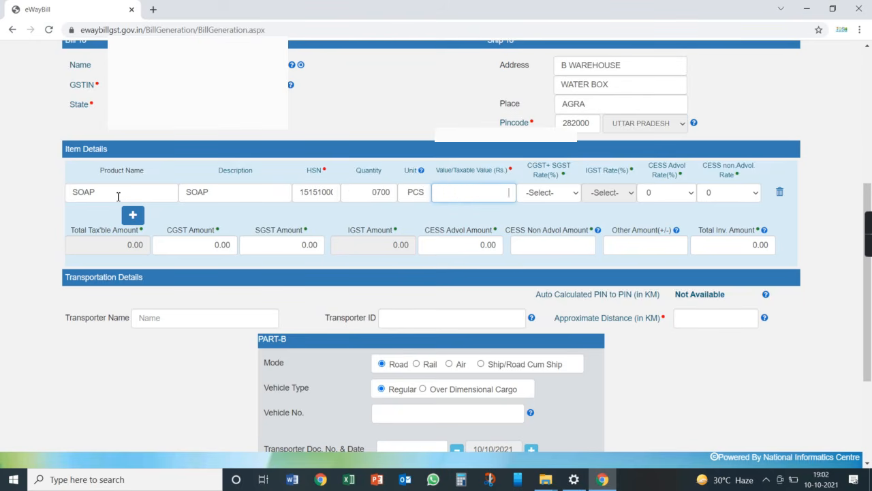
{"action": "type", "text": "51000"}
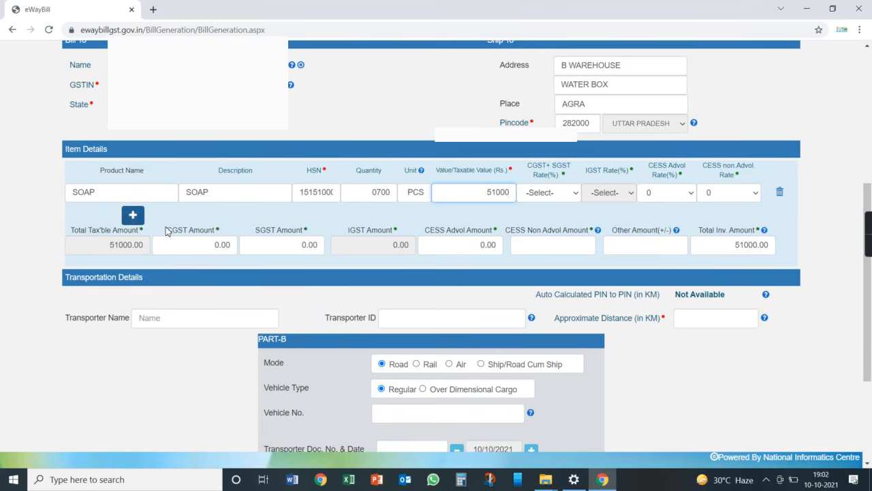
{"action": "left_click", "coordinate": [546, 199]}
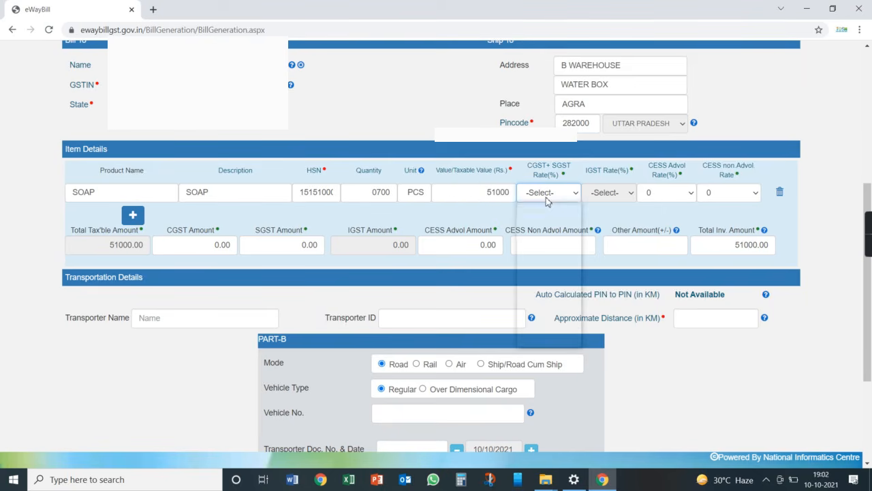
{"action": "left_click", "coordinate": [536, 250]}
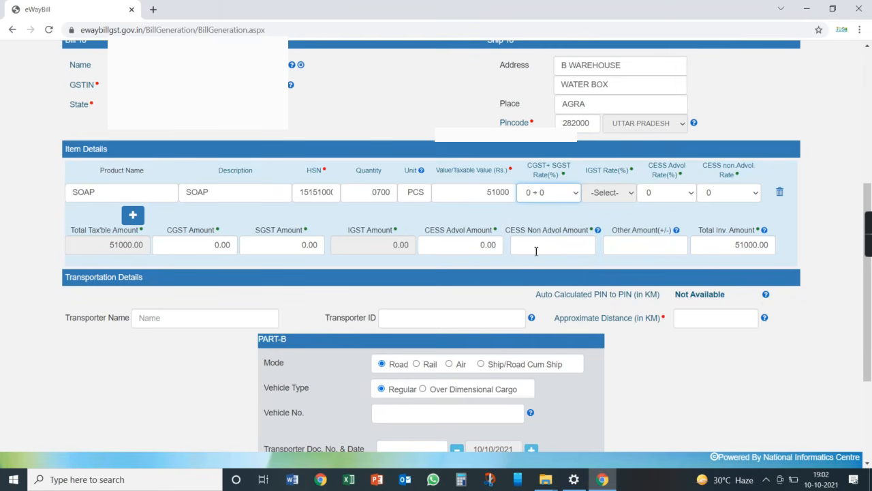